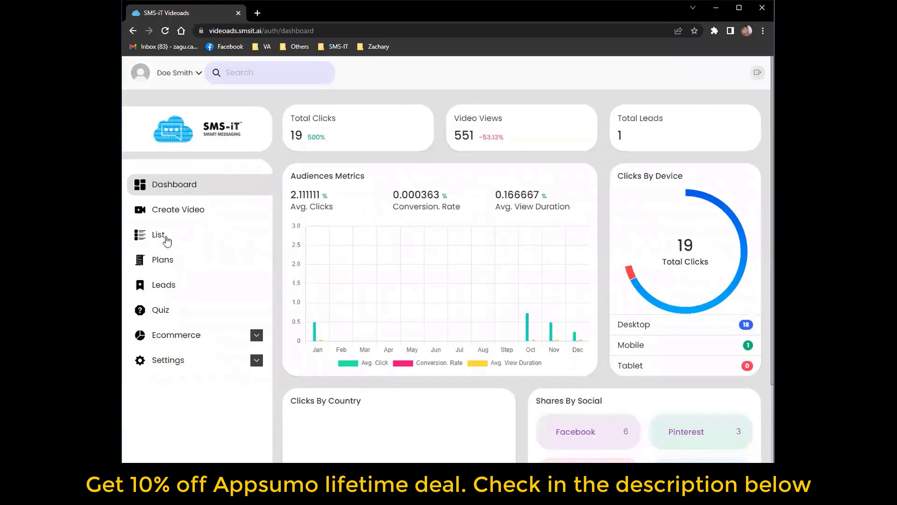
Step: Open the leads page and examine the contact statistics, search filters and contact list
{"action": "left_click", "coordinate": [166, 286]}
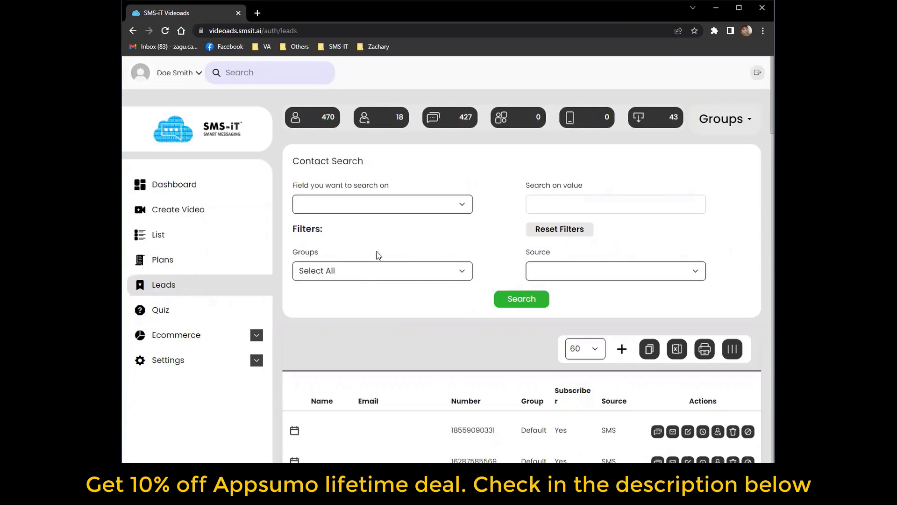
{"action": "scroll", "coordinate": [593, 267], "scroll_direction": "down", "scroll_amount": 1}
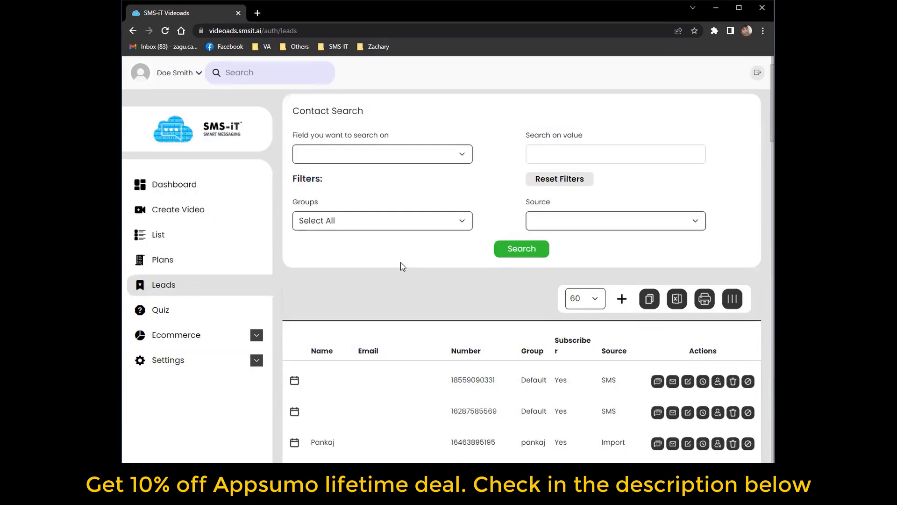
{"action": "scroll", "coordinate": [402, 266], "scroll_direction": "down", "scroll_amount": 1}
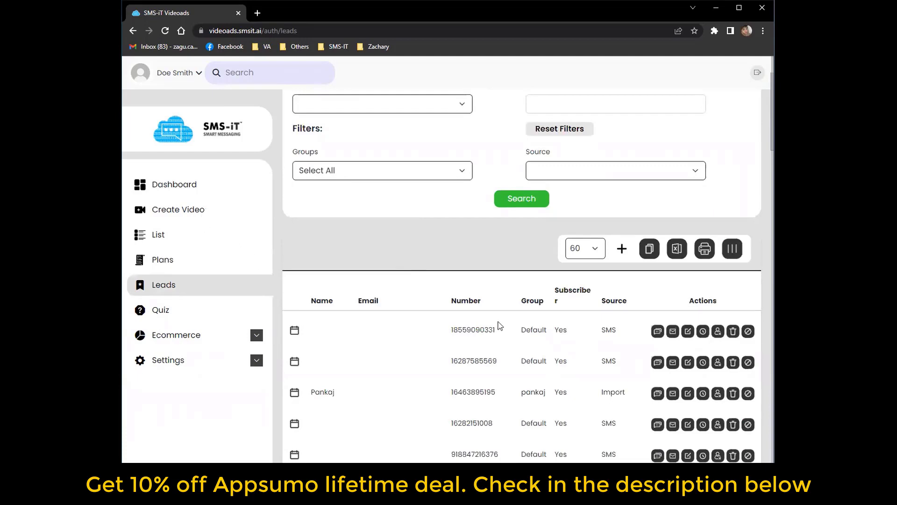
{"action": "scroll", "coordinate": [472, 308], "scroll_direction": "up", "scroll_amount": 2}
{"action": "scroll", "coordinate": [468, 305], "scroll_direction": "down", "scroll_amount": 4}
{"action": "scroll", "coordinate": [467, 304], "scroll_direction": "down", "scroll_amount": 1}
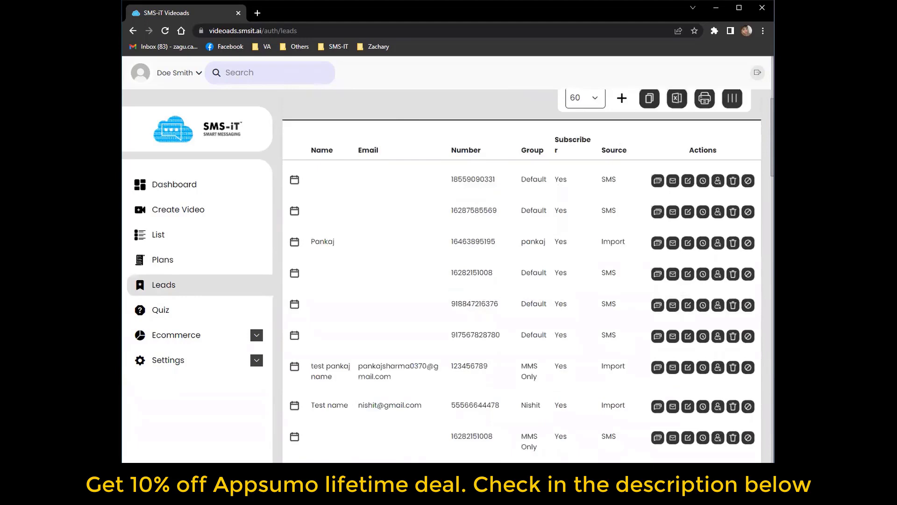
{"action": "scroll", "coordinate": [330, 303], "scroll_direction": "up", "scroll_amount": 5}
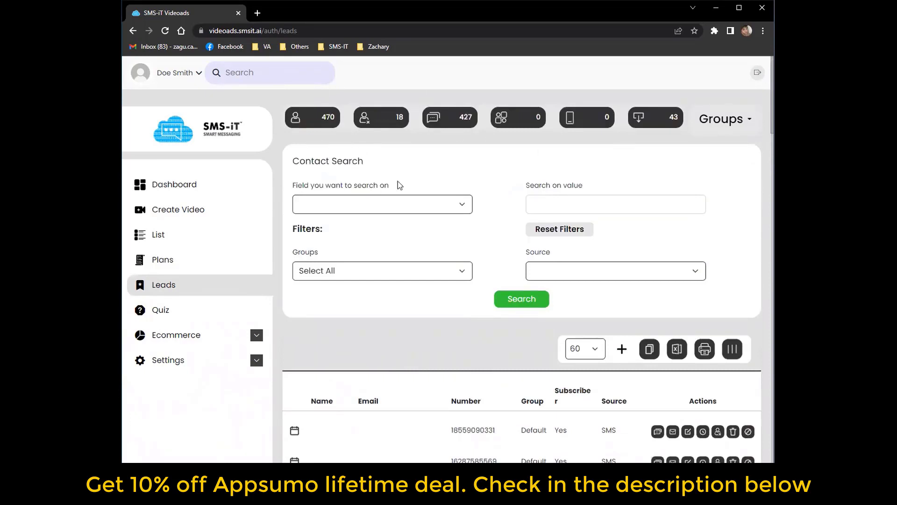
{"action": "scroll", "coordinate": [397, 182], "scroll_direction": "down", "scroll_amount": 1}
{"action": "scroll", "coordinate": [448, 253], "scroll_direction": "down", "scroll_amount": 2}
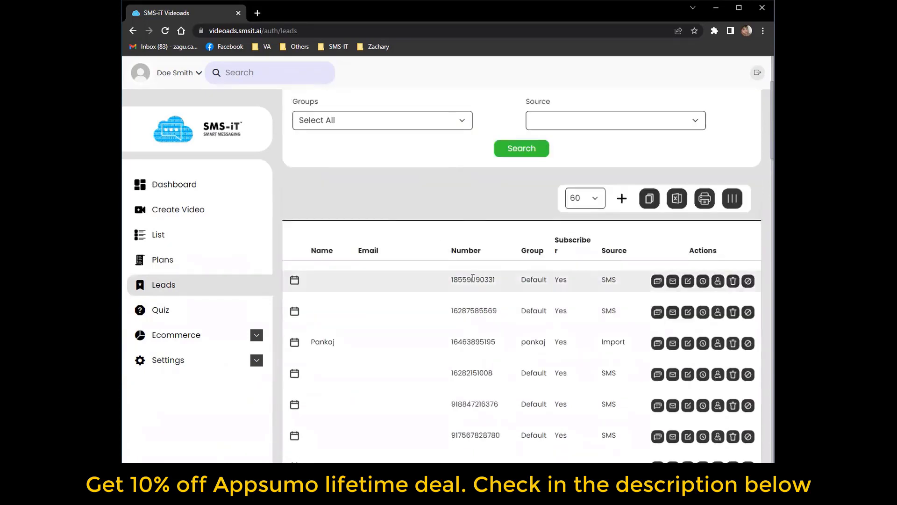
{"action": "scroll", "coordinate": [511, 334], "scroll_direction": "down", "scroll_amount": 1}
{"action": "scroll", "coordinate": [469, 363], "scroll_direction": "up", "scroll_amount": 4}
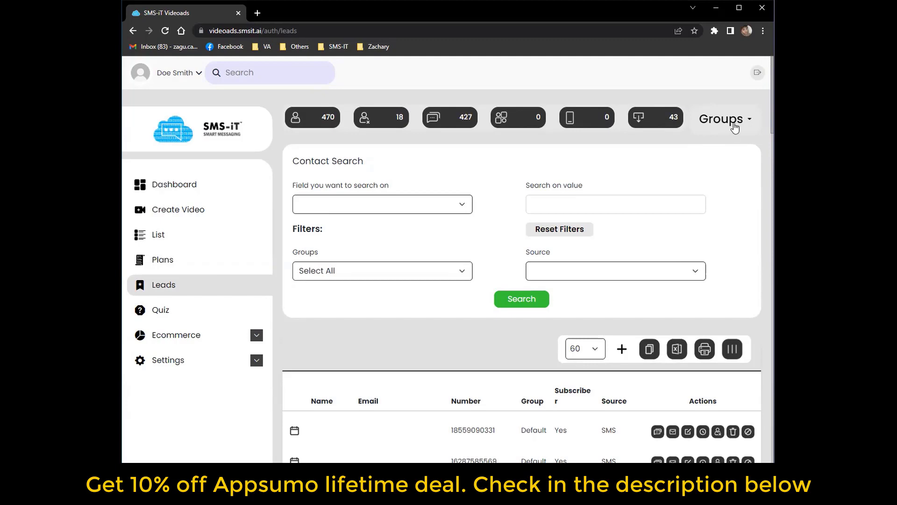
{"action": "left_click", "coordinate": [734, 126]}
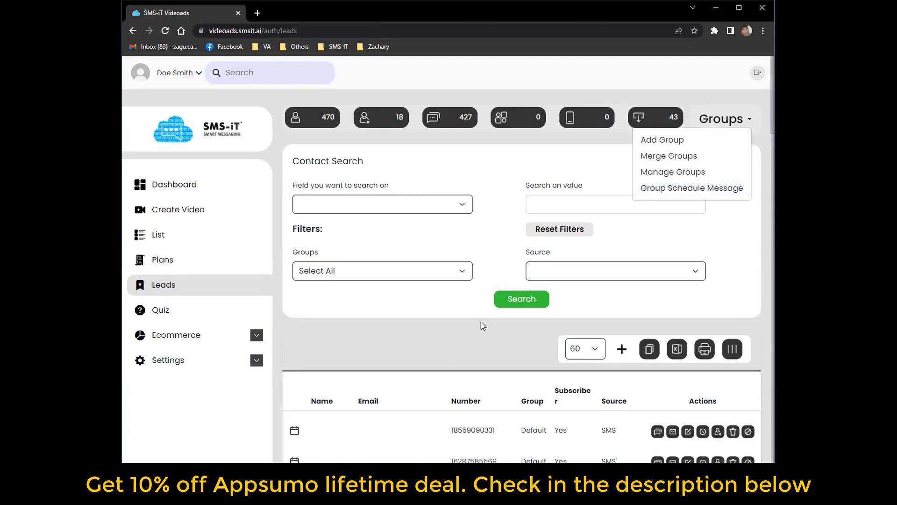
{"action": "left_click", "coordinate": [662, 139]}
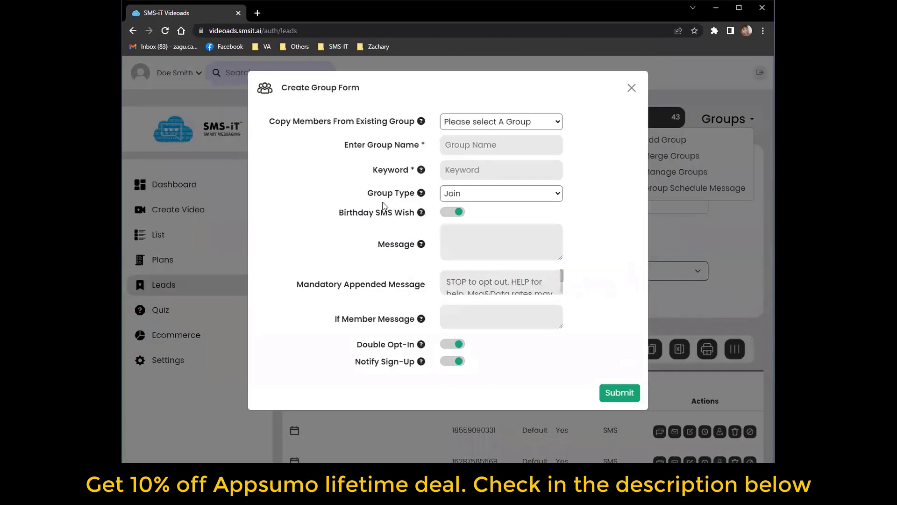
{"action": "left_click", "coordinate": [525, 121]}
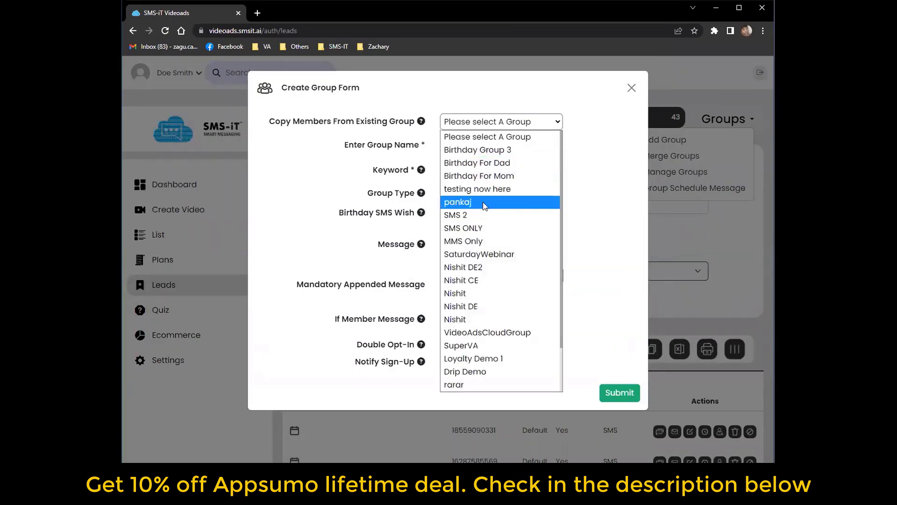
{"action": "left_click", "coordinate": [481, 202]}
{"action": "scroll", "coordinate": [508, 287], "scroll_direction": "up", "scroll_amount": 2}
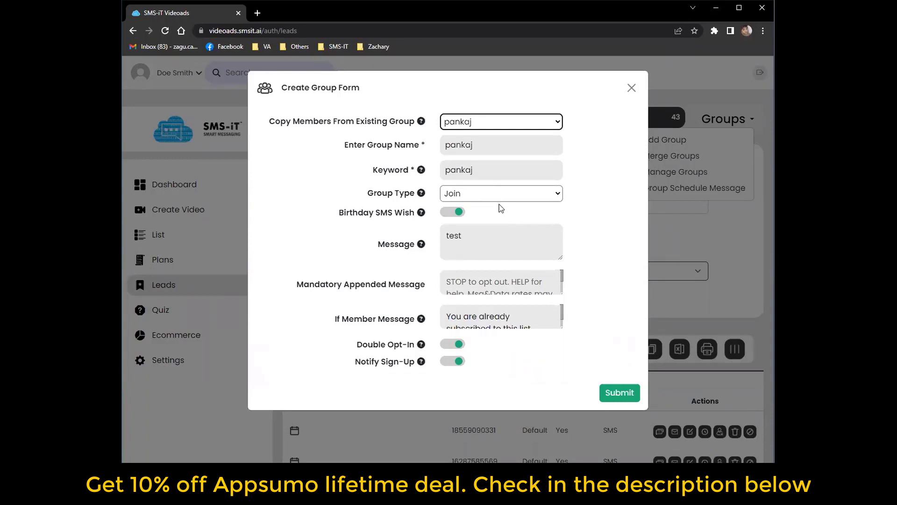
{"action": "left_click", "coordinate": [528, 128]}
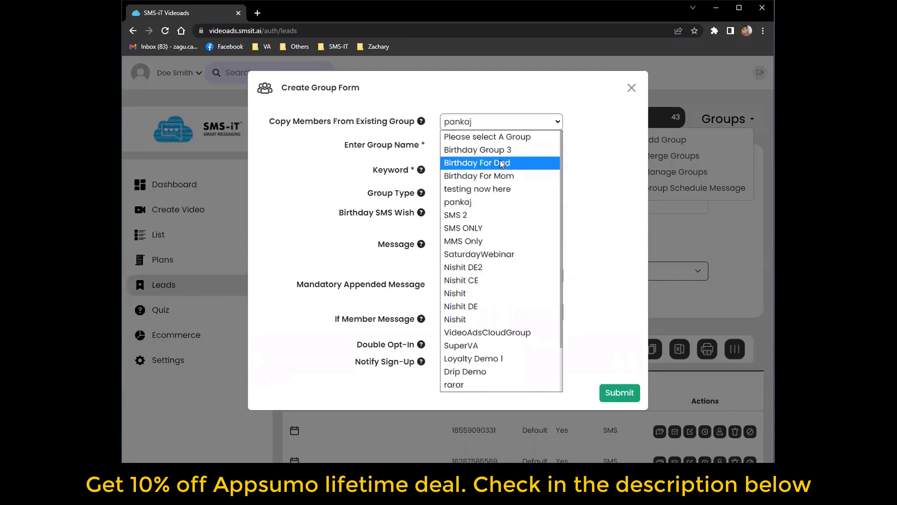
{"action": "left_click", "coordinate": [500, 162]}
{"action": "left_click", "coordinate": [631, 88]}
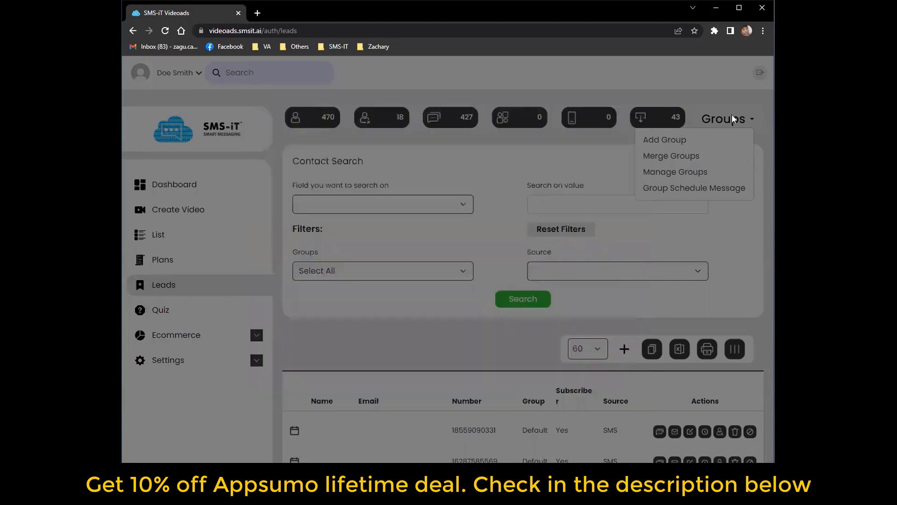
Step: Start a new contact group named Restaurant with the keyword resto
{"action": "left_click", "coordinate": [672, 140]}
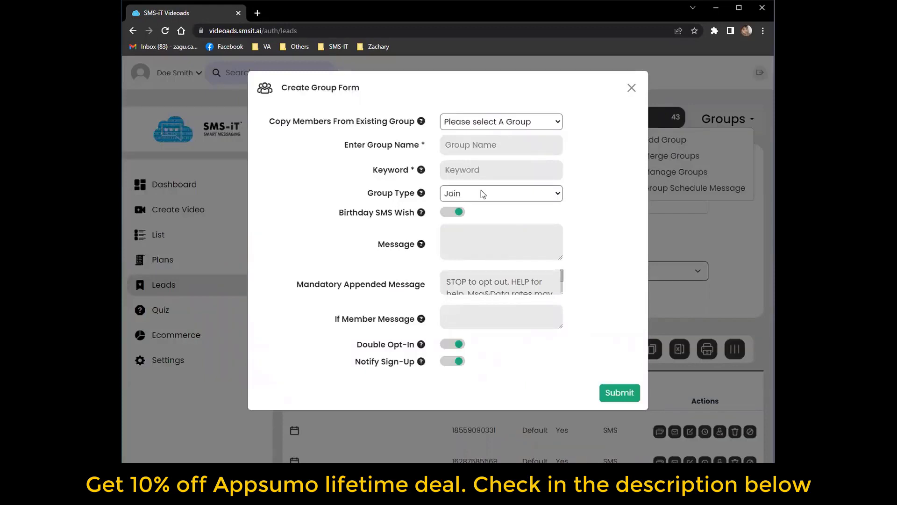
{"action": "left_click", "coordinate": [508, 145]}
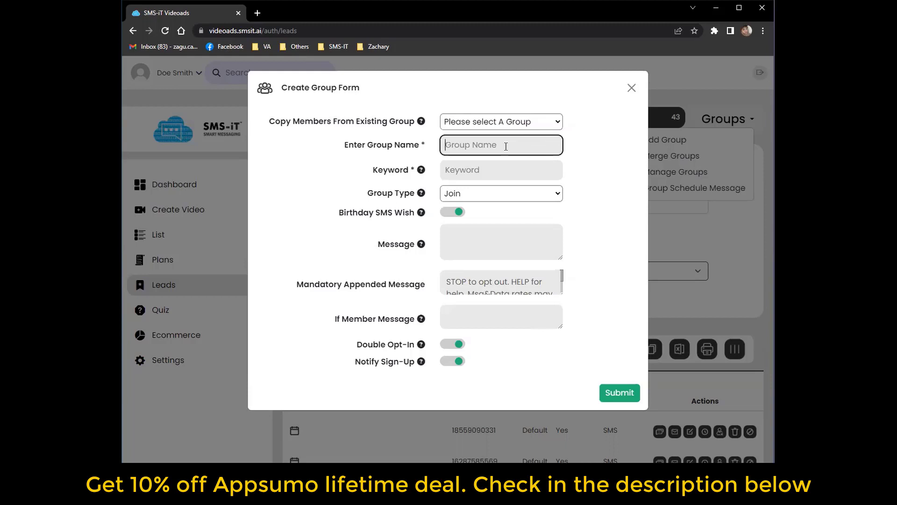
{"action": "type", "text": "Restaurant"}
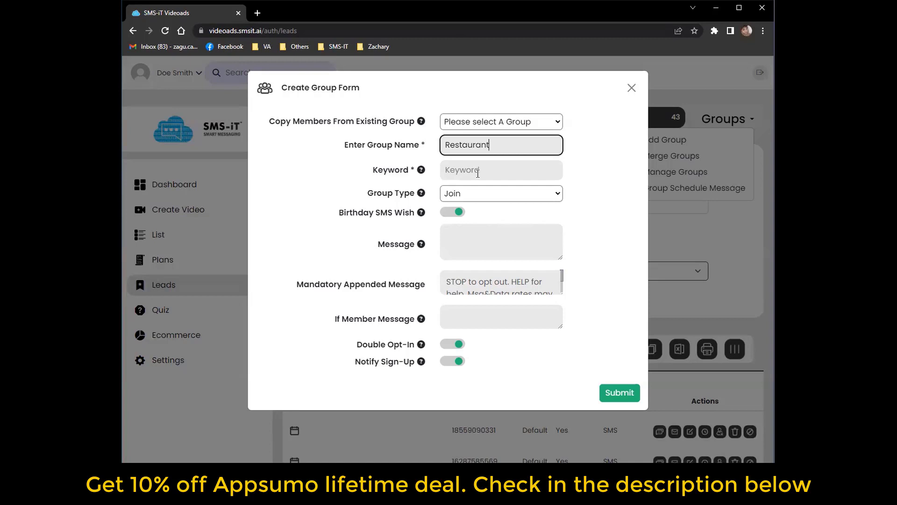
{"action": "left_click", "coordinate": [477, 173]}
{"action": "type", "text": "res"}
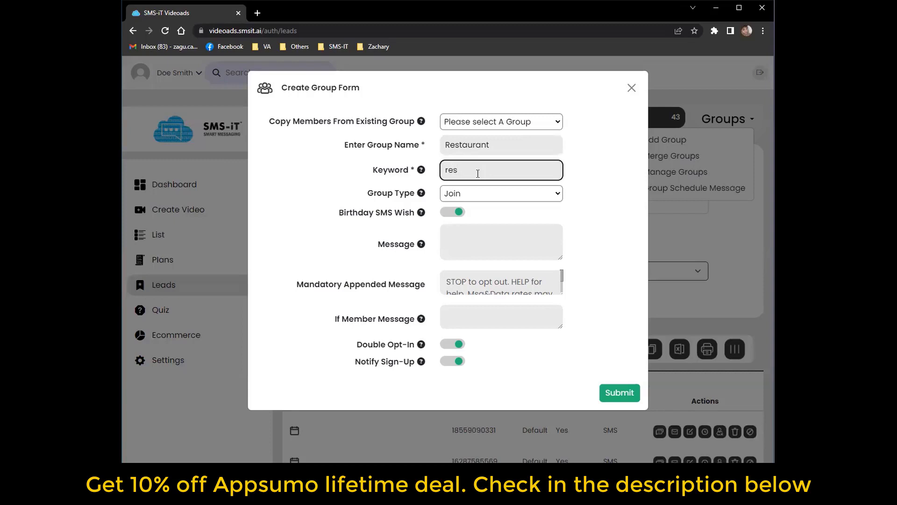
{"action": "type", "text": "to"}
{"action": "left_click", "coordinate": [327, 232]}
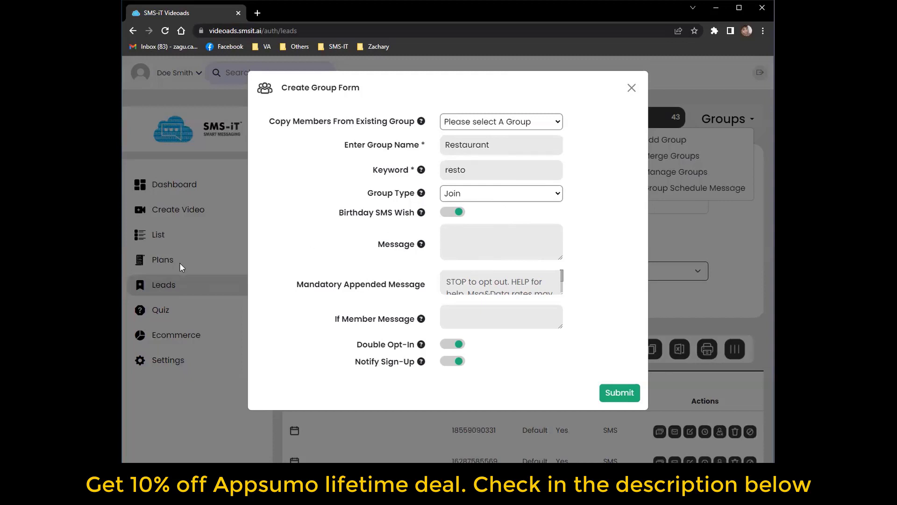
Step: Try the Coupon, Property (Real Estate) and Vehicle group types for the new group, and set the type back to Join
{"action": "left_click", "coordinate": [484, 199]}
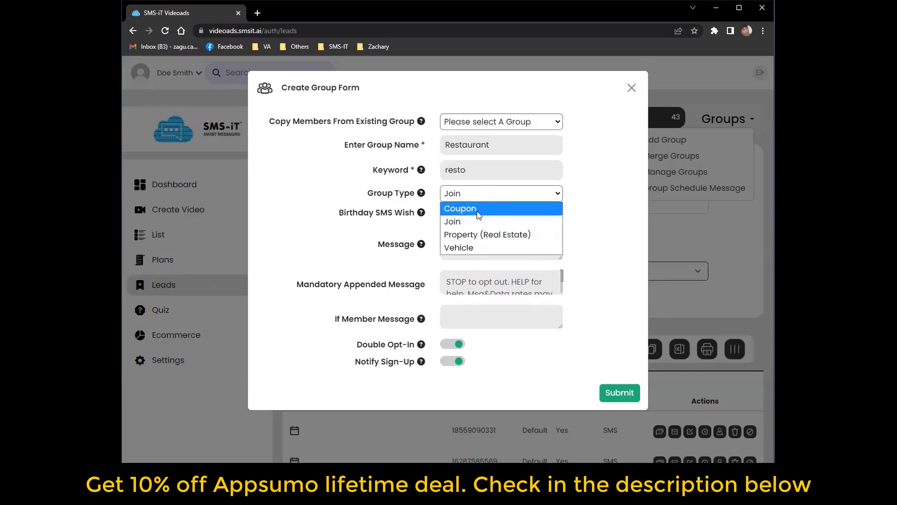
{"action": "left_click", "coordinate": [479, 215]}
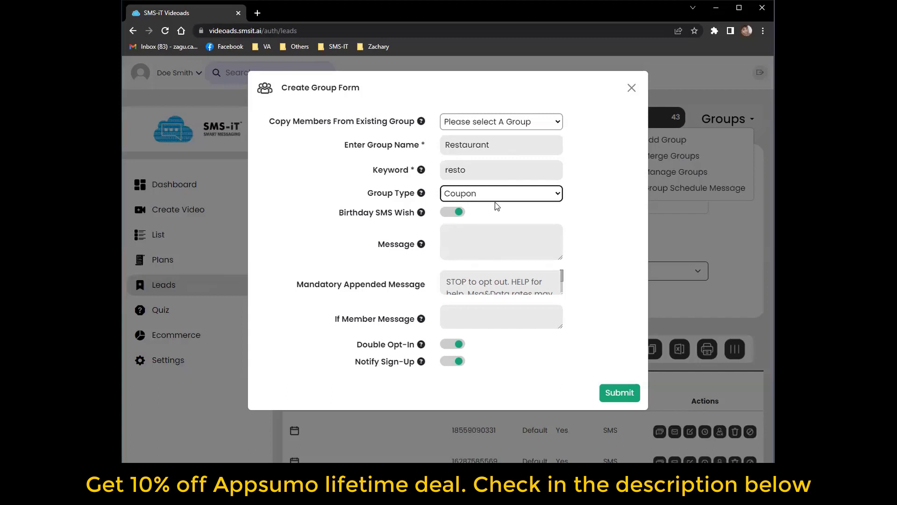
{"action": "left_click", "coordinate": [497, 200]}
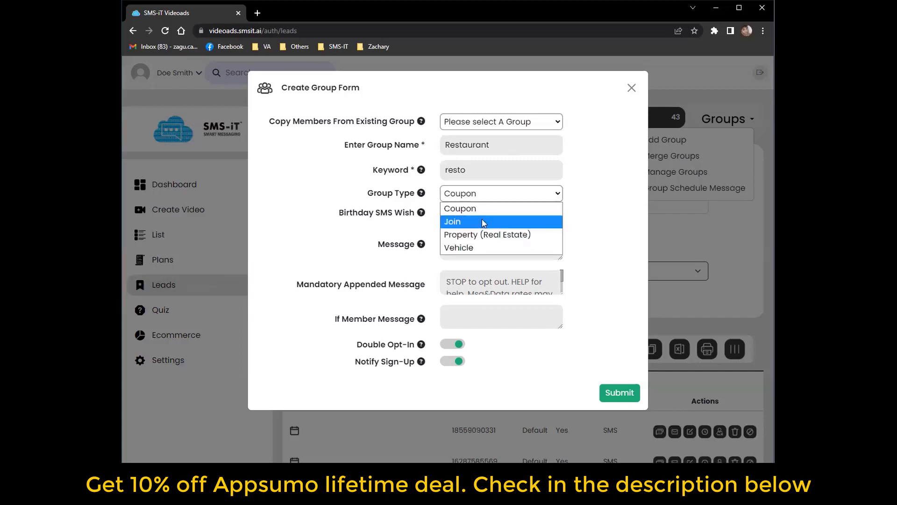
{"action": "left_click", "coordinate": [483, 222]}
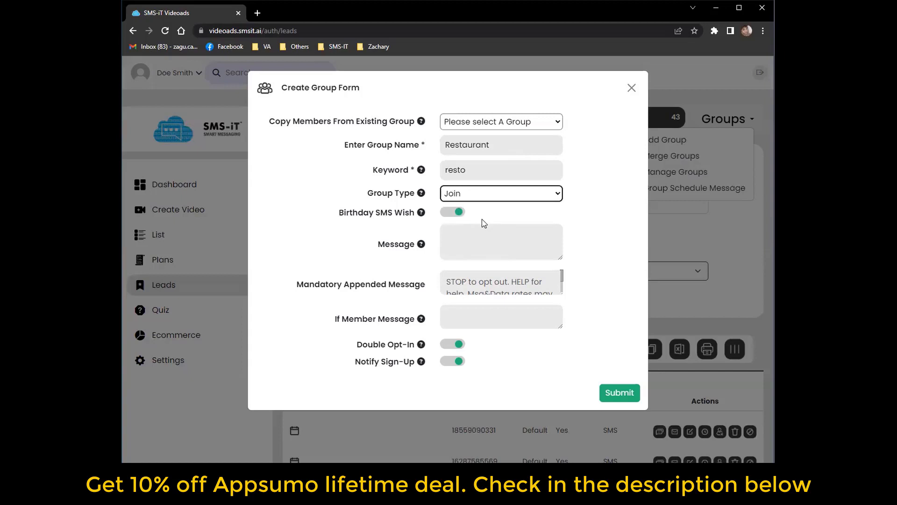
{"action": "left_click", "coordinate": [492, 197]}
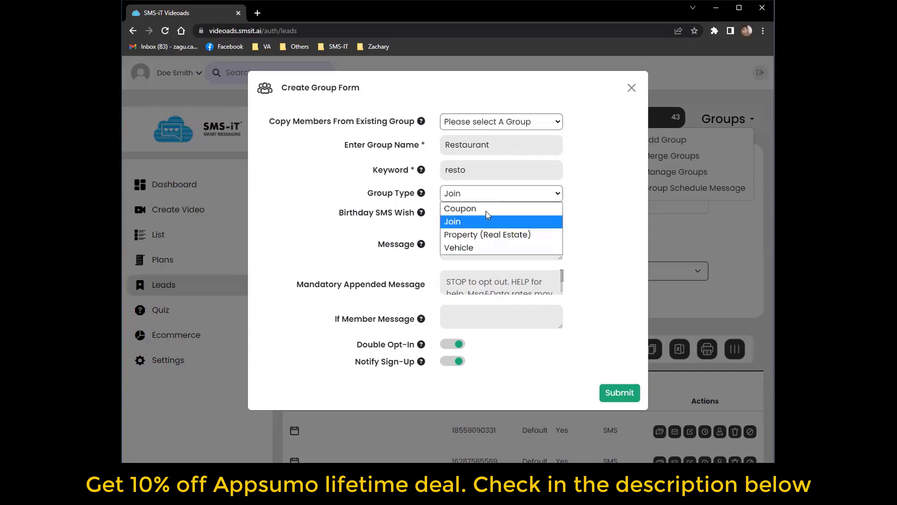
{"action": "left_click", "coordinate": [483, 238]}
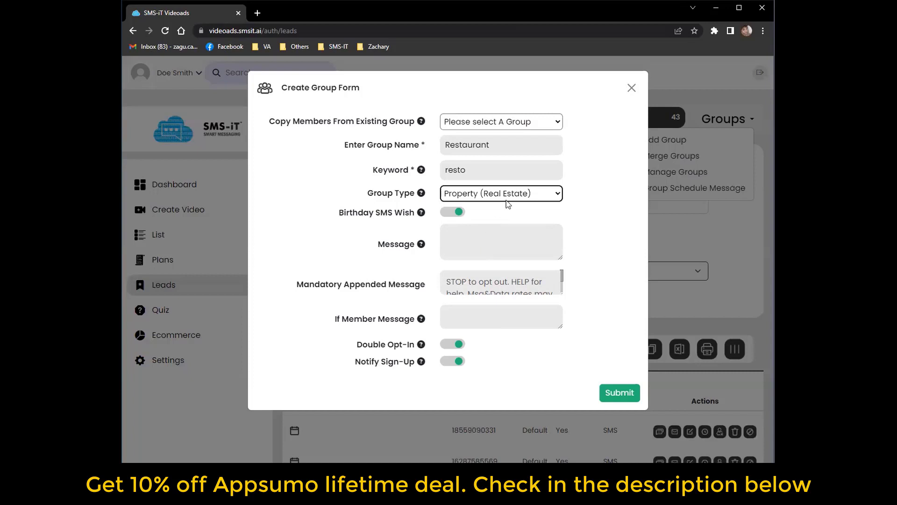
{"action": "left_click", "coordinate": [507, 194]}
{"action": "left_click", "coordinate": [490, 247]}
{"action": "left_click", "coordinate": [467, 193]}
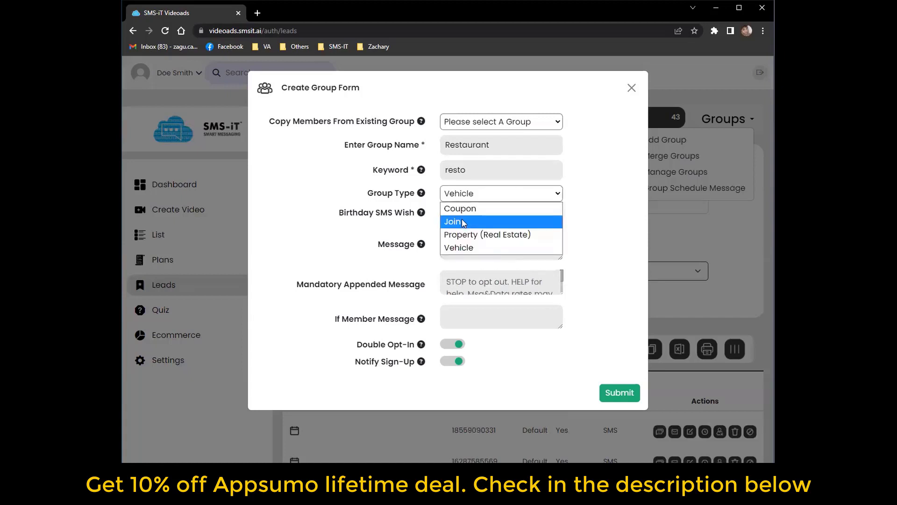
{"action": "left_click", "coordinate": [462, 220]}
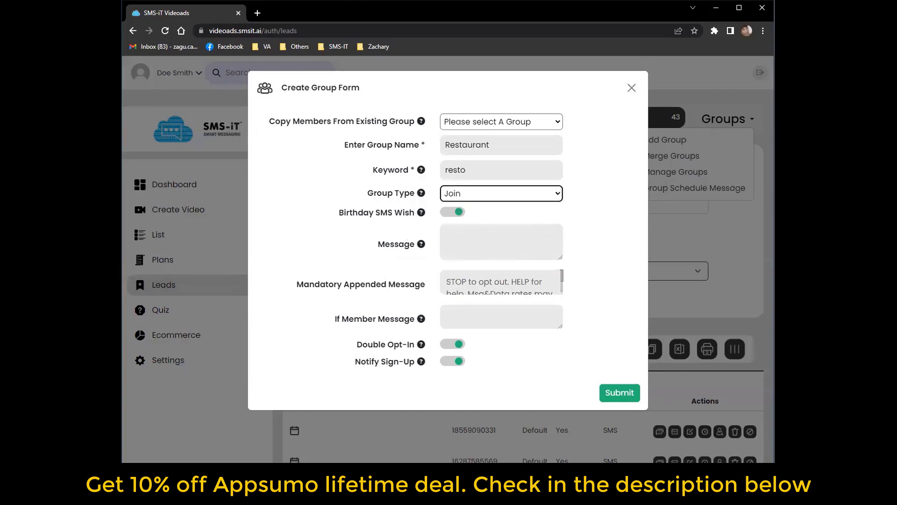
Step: Enter "Thank you for joining our restaurant group" as the group's message, keeping the birthday SMS wish enabled
{"action": "left_click", "coordinate": [448, 216]}
{"action": "left_click", "coordinate": [449, 217]}
{"action": "left_click", "coordinate": [497, 236]}
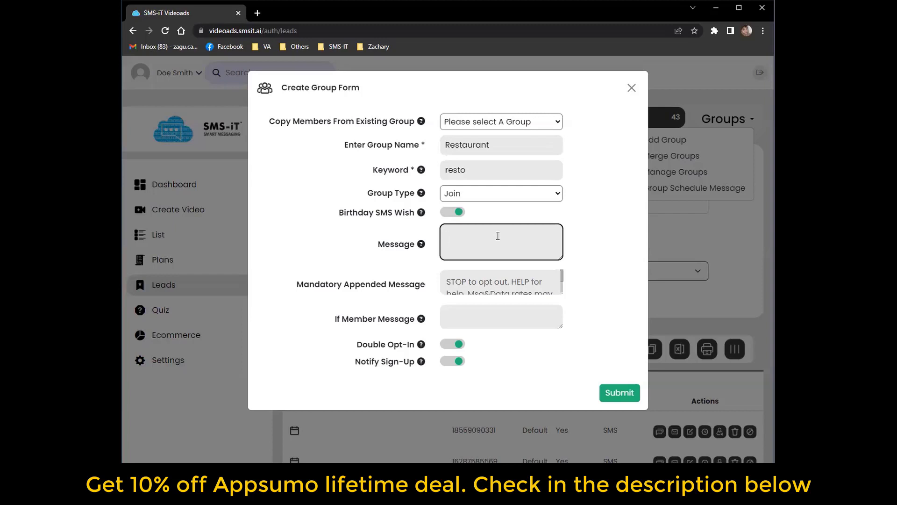
{"action": "type", "text": "Thank you for joining our restaura"}
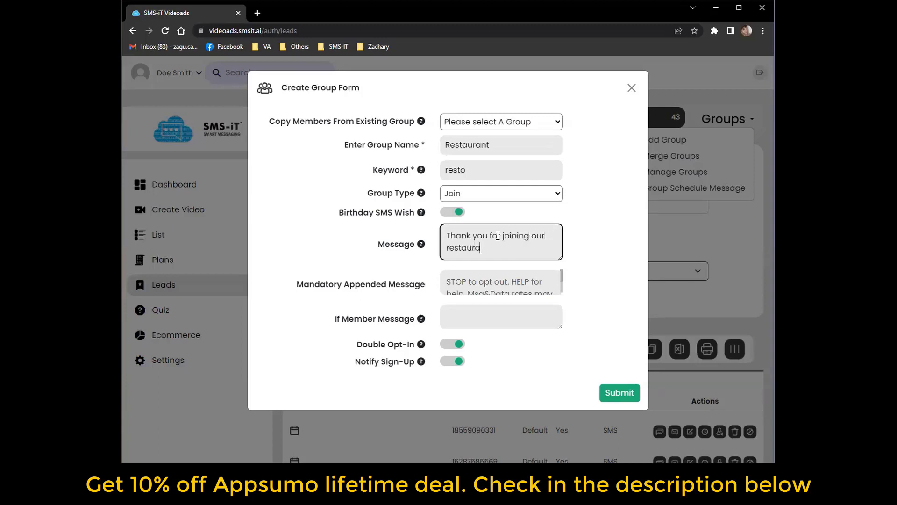
{"action": "type", "text": "nt group"}
{"action": "left_click", "coordinate": [482, 279]}
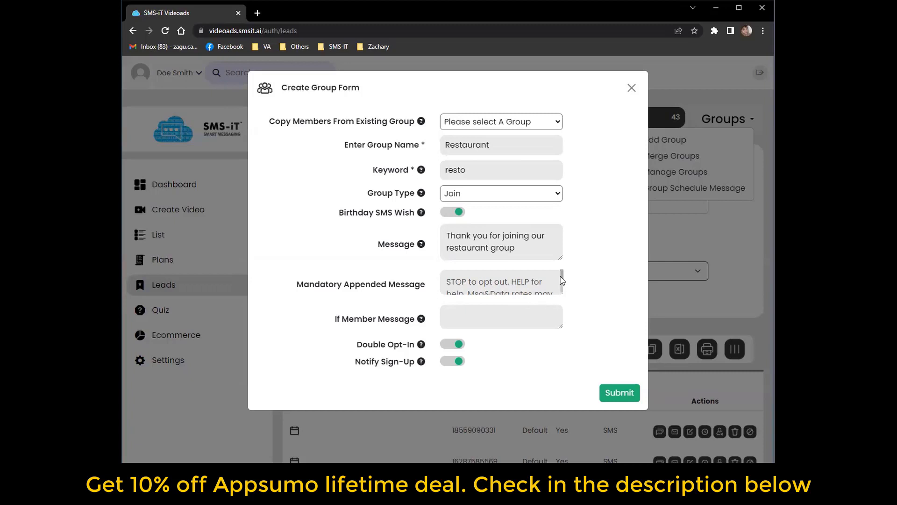
Step: Set the message for existing members to "You are already a member" and toggle the Notify Sign-Up option
{"action": "left_click_drag", "start_coordinate": [562, 280], "coordinate": [565, 293]}
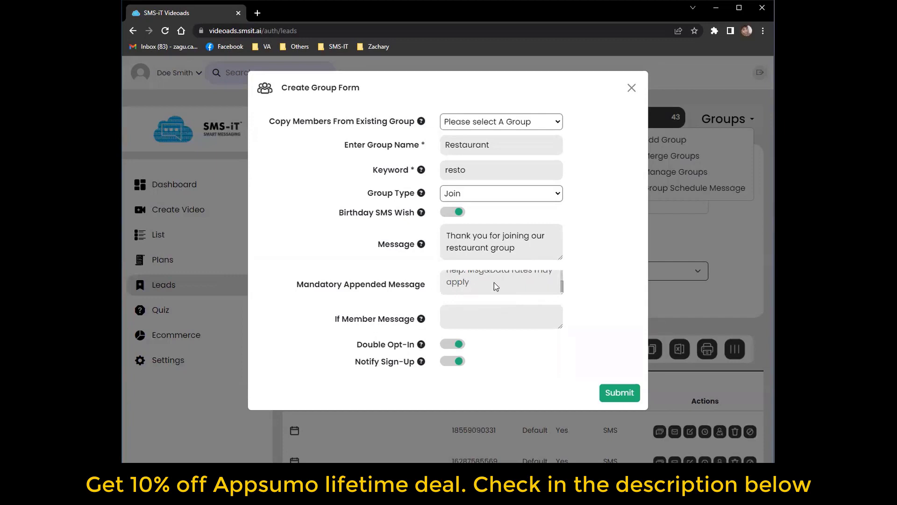
{"action": "left_click", "coordinate": [494, 313]}
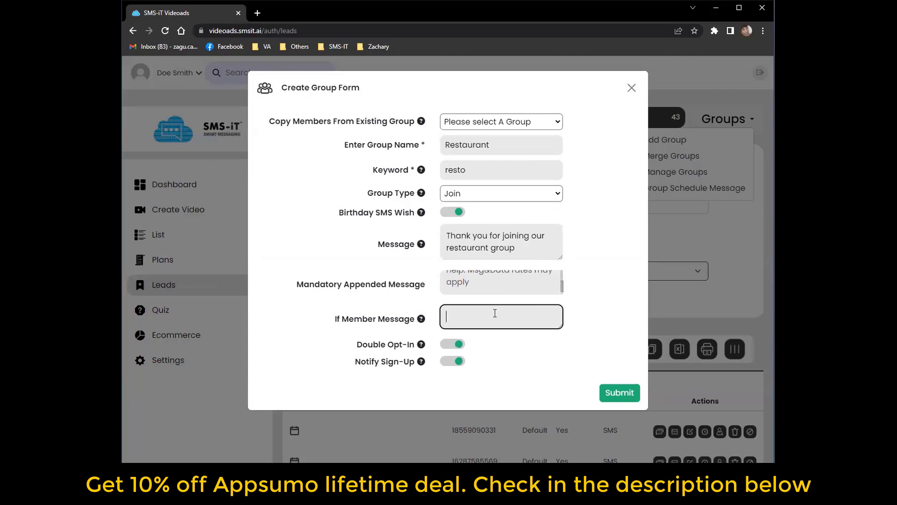
{"action": "mouse_move", "coordinate": [422, 322]}
{"action": "type", "text": "You are already a member"}
{"action": "mouse_move", "coordinate": [423, 346]}
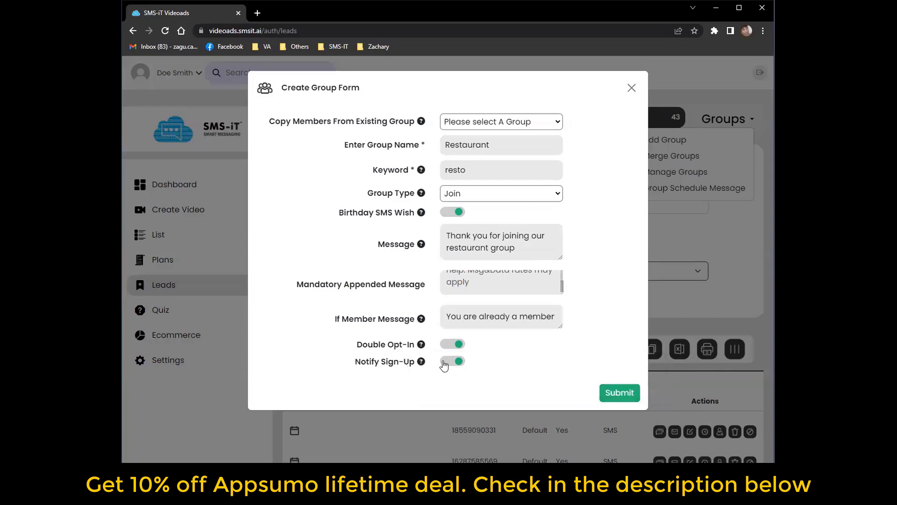
{"action": "left_click", "coordinate": [450, 363]}
{"action": "mouse_move", "coordinate": [426, 366]}
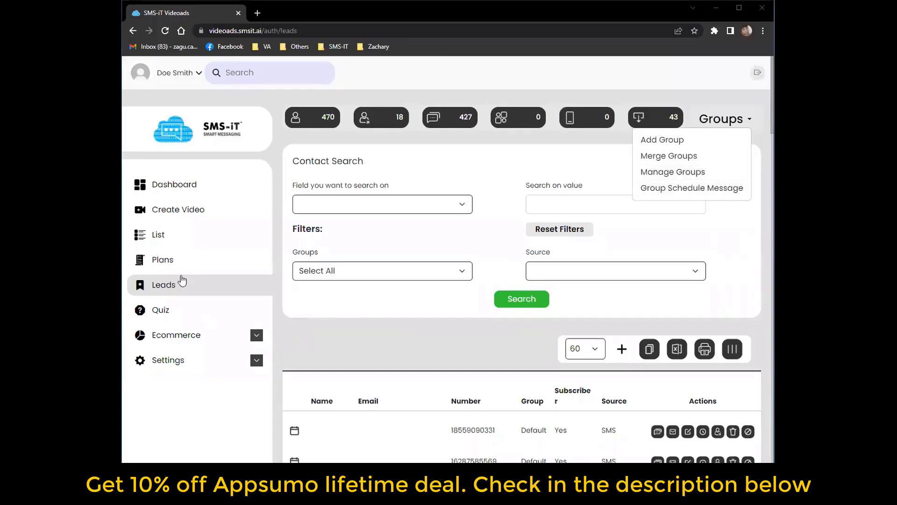
Step: Set up a merge from the Birthday For Dad group to testing now here, and close the form without merging
{"action": "left_click", "coordinate": [679, 158]}
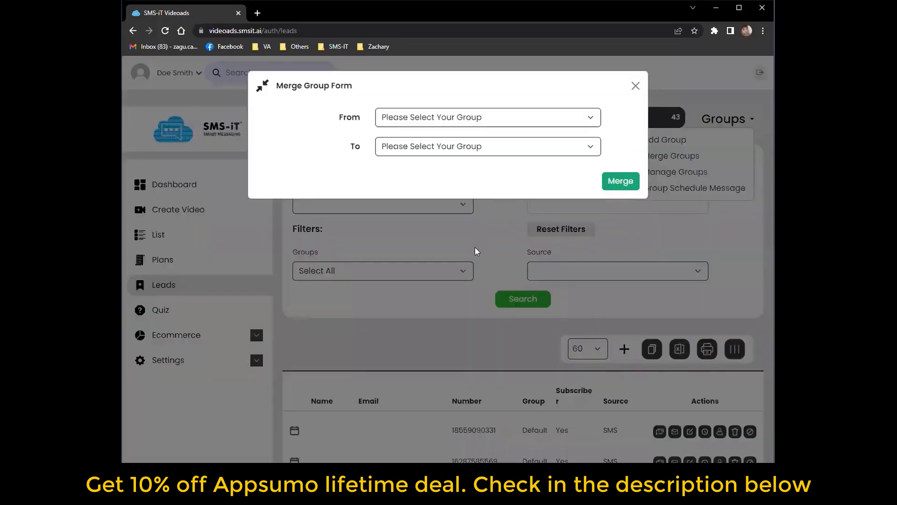
{"action": "left_click", "coordinate": [459, 121]}
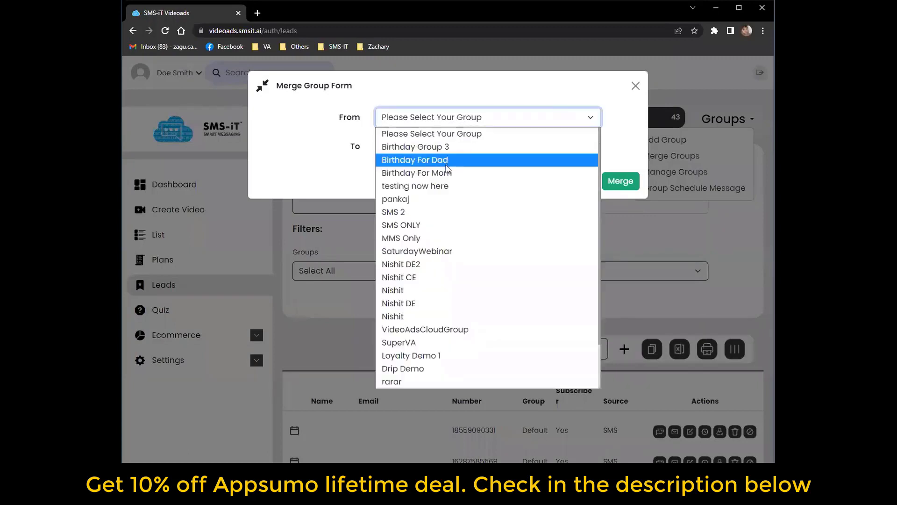
{"action": "left_click", "coordinate": [447, 161]}
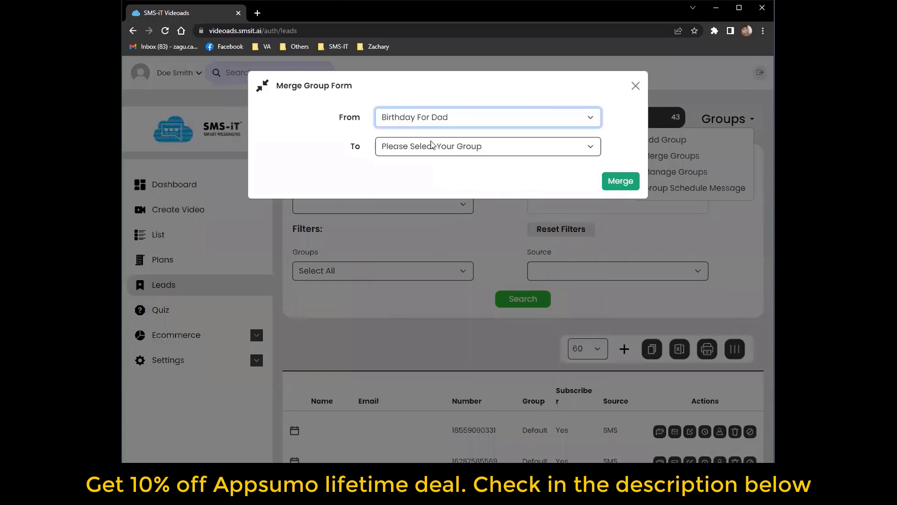
{"action": "left_click", "coordinate": [433, 148]}
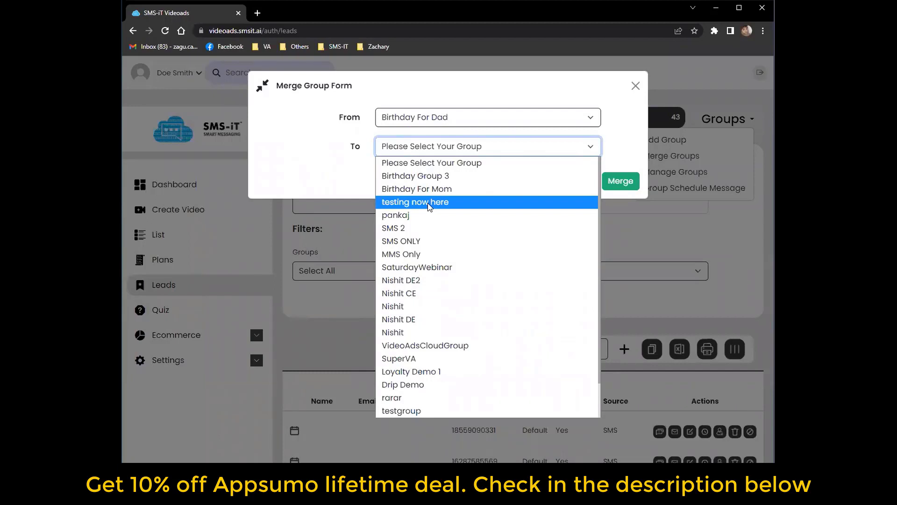
{"action": "left_click", "coordinate": [427, 203]}
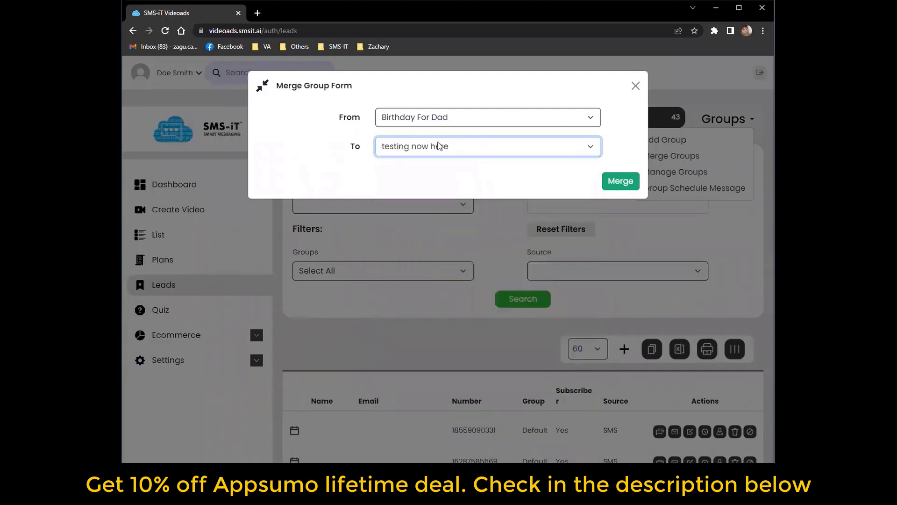
{"action": "left_click", "coordinate": [636, 87]}
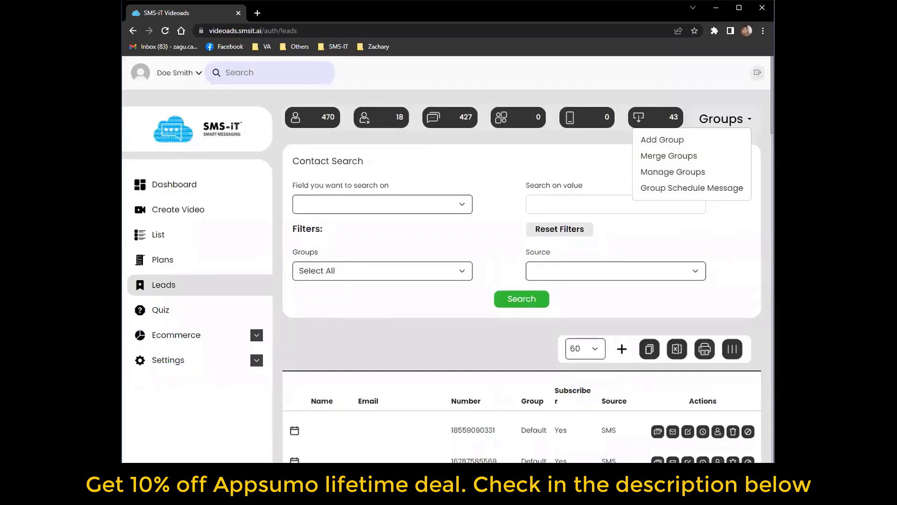
Step: Examine the page-size options in the group management list and the settings of Birthday Group 3
{"action": "left_click", "coordinate": [664, 172]}
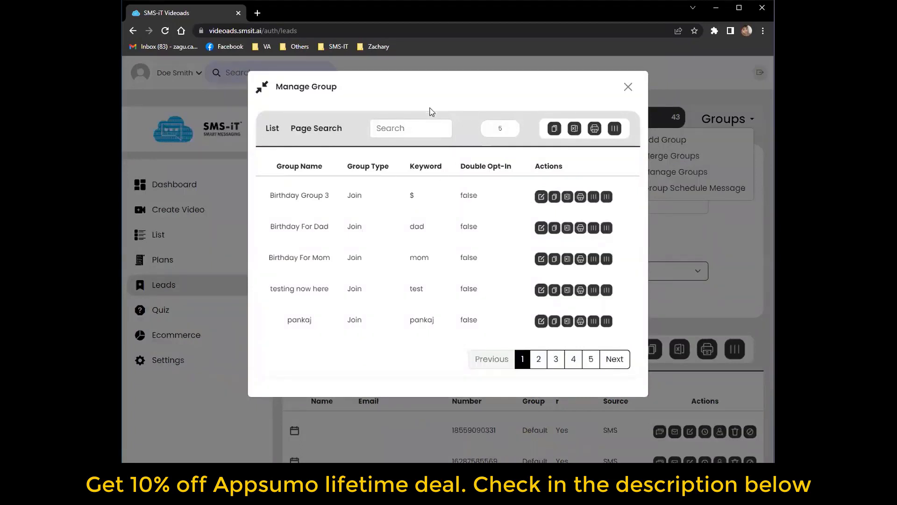
{"action": "left_click", "coordinate": [512, 137]}
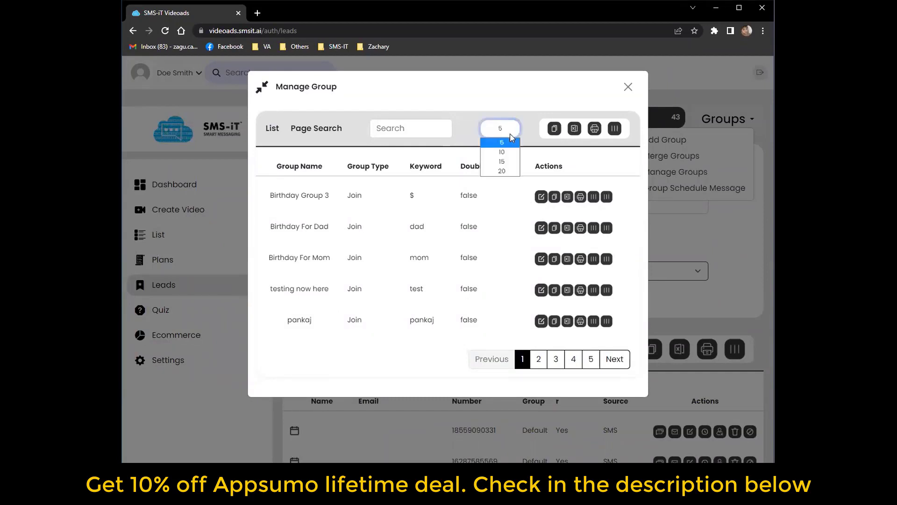
{"action": "left_click", "coordinate": [578, 135]}
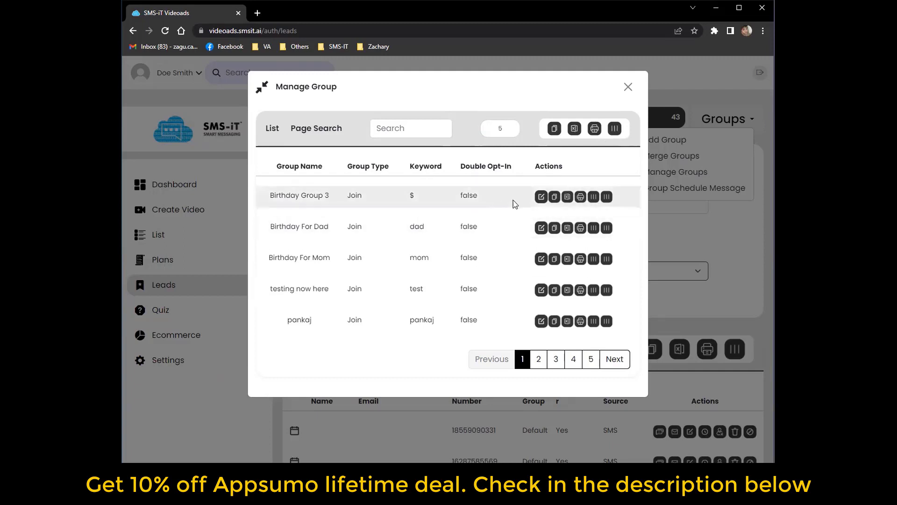
{"action": "left_click", "coordinate": [542, 196]}
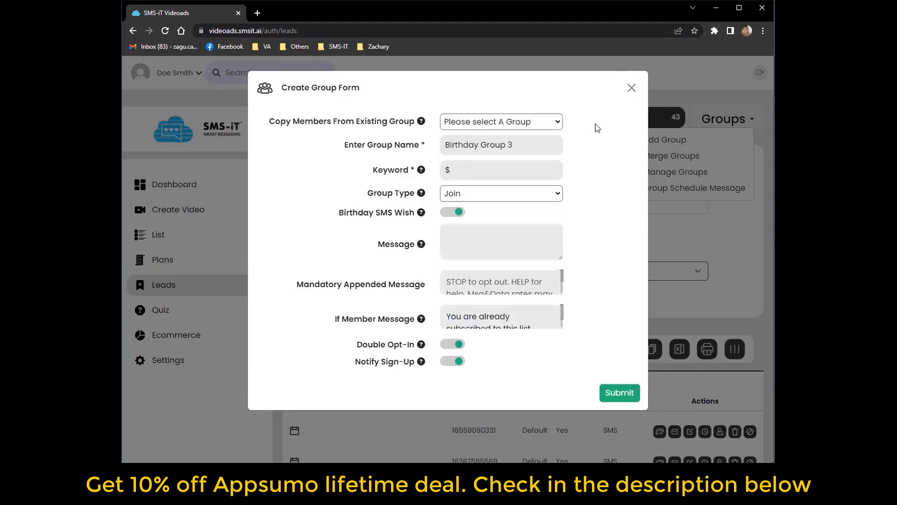
{"action": "left_click", "coordinate": [630, 88]}
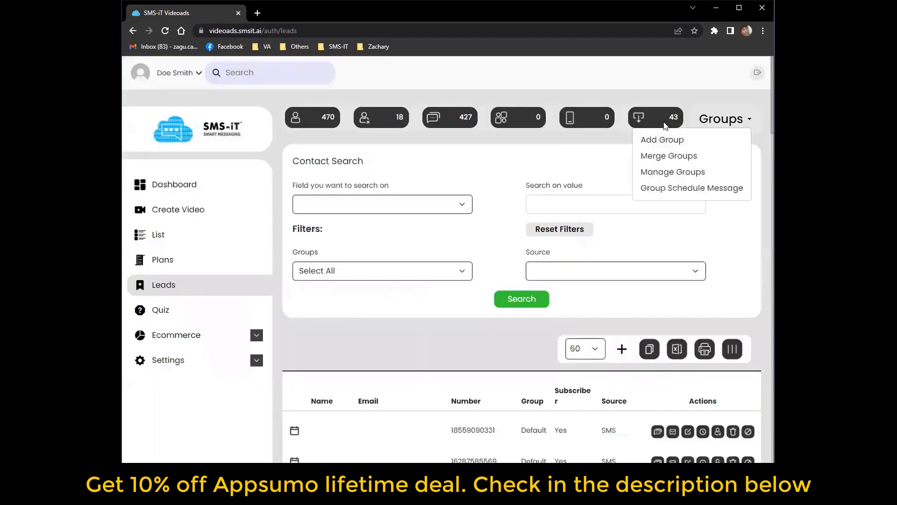
Step: Review the per-group actions in the group management list and check the Group Schedule Message option
{"action": "left_click", "coordinate": [673, 172]}
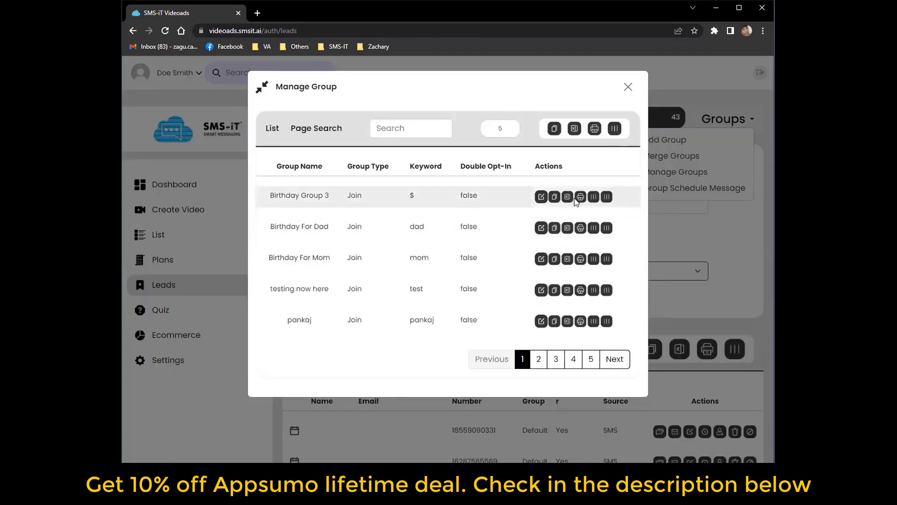
{"action": "left_click", "coordinate": [628, 87]}
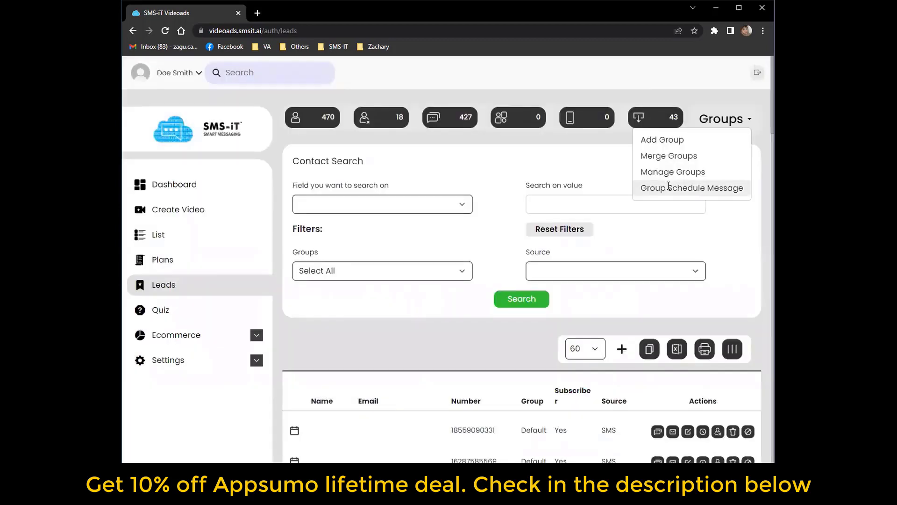
{"action": "left_click", "coordinate": [669, 187]}
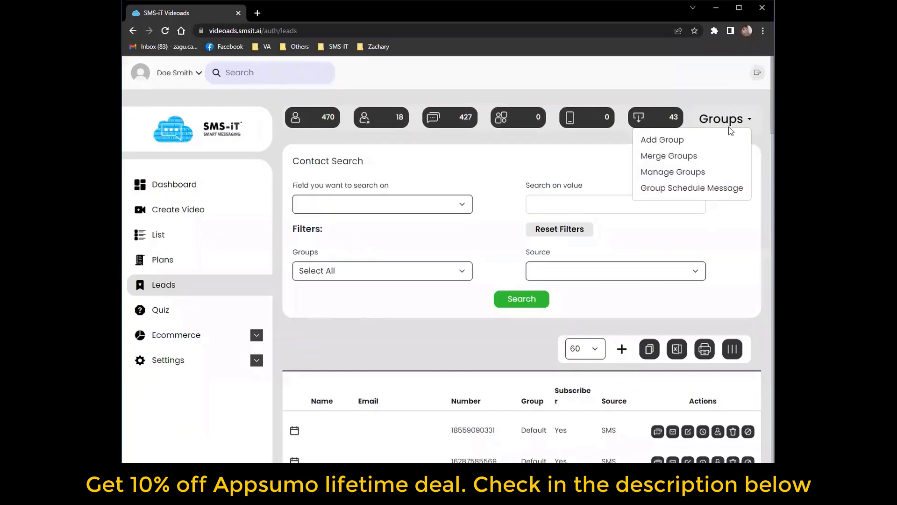
{"action": "left_click", "coordinate": [741, 120]}
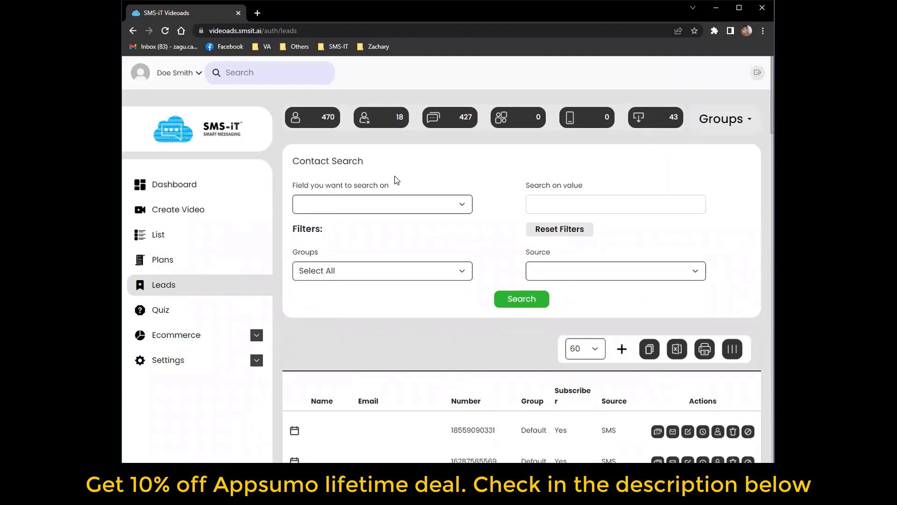
Step: Review the available contact search fields and try filtering the contacts by the SMS 2 group
{"action": "left_click", "coordinate": [411, 203]}
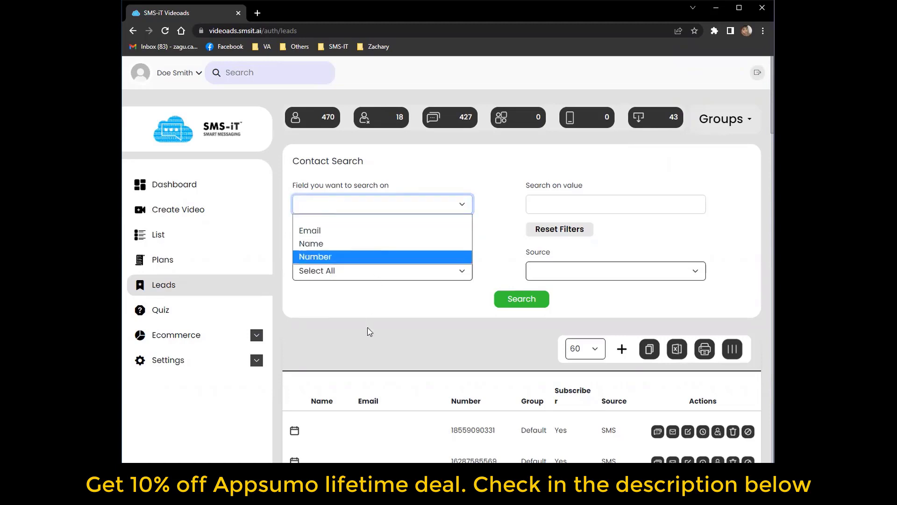
{"action": "left_click", "coordinate": [560, 203]}
{"action": "left_click", "coordinate": [542, 207]}
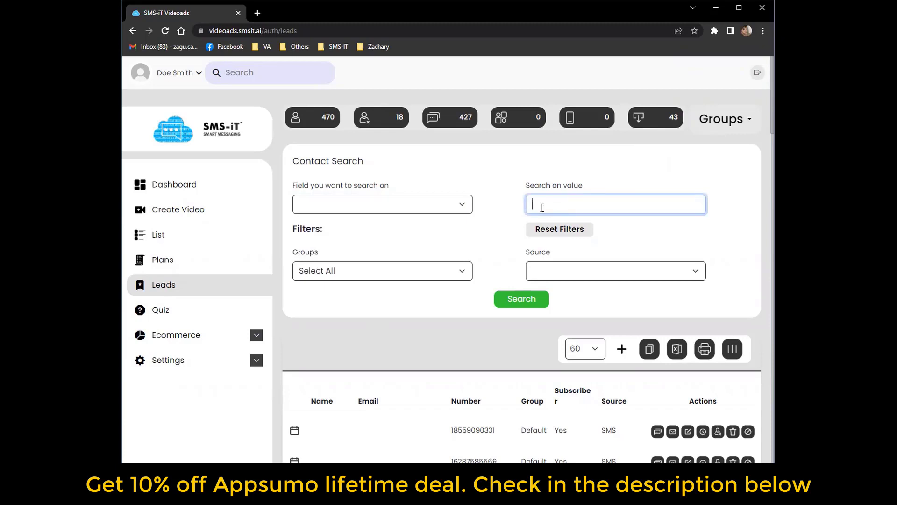
{"action": "left_click", "coordinate": [484, 229]}
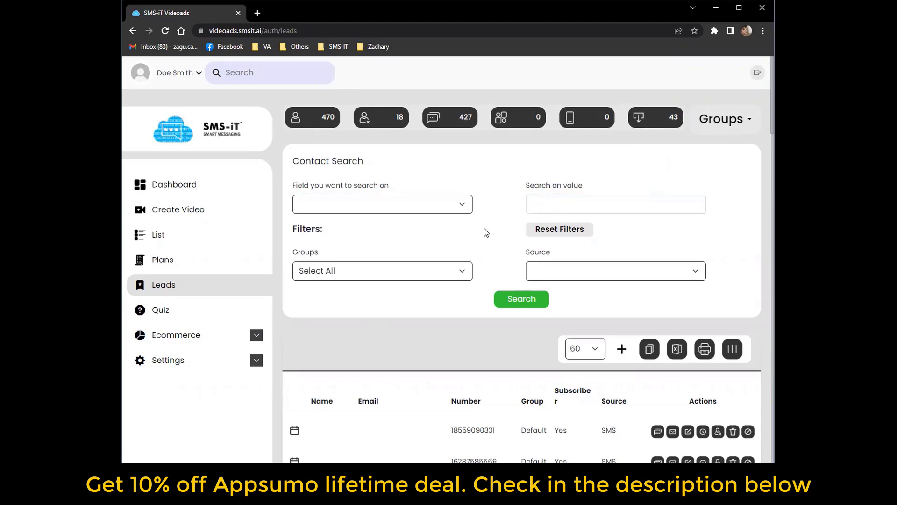
{"action": "left_click", "coordinate": [429, 276]}
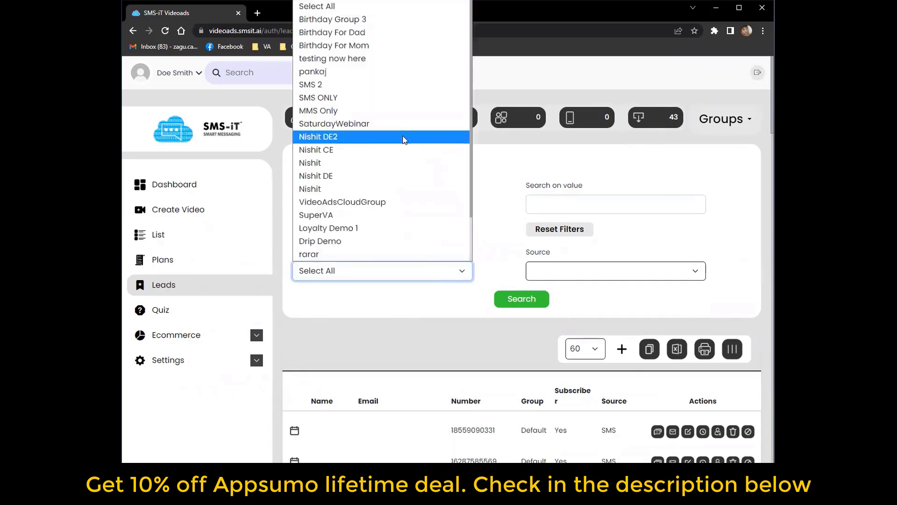
{"action": "left_click", "coordinate": [333, 85]}
Step: Search the contacts of all groups on the Name field, entering the contact's name as the search value
{"action": "left_click", "coordinate": [385, 203]}
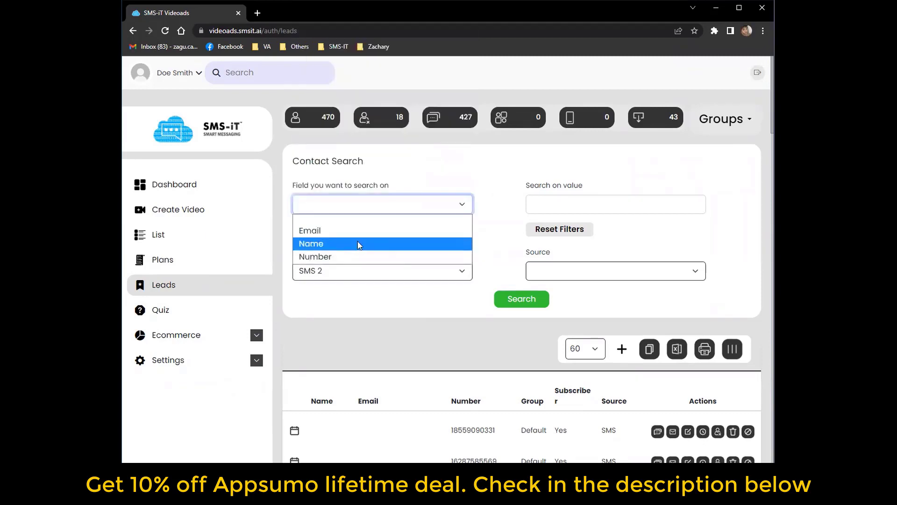
{"action": "left_click", "coordinate": [358, 244]}
{"action": "left_click", "coordinate": [577, 205]}
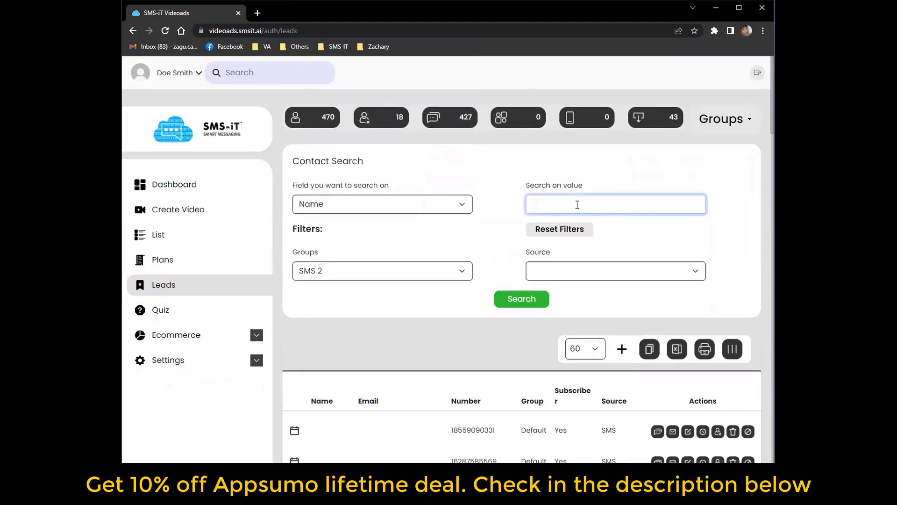
{"action": "type", "text": "pankaj"}
{"action": "left_click", "coordinate": [448, 272]}
{"action": "left_click", "coordinate": [323, 6]}
{"action": "left_click", "coordinate": [518, 300]}
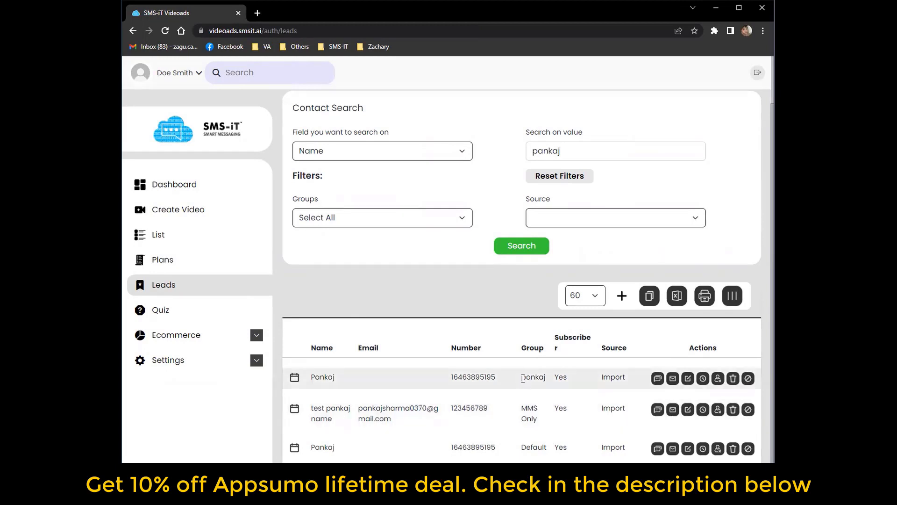
Step: Examine the first found contact's single-message form, mail option and message timeline, closing each without sending anything
{"action": "left_click", "coordinate": [656, 379]}
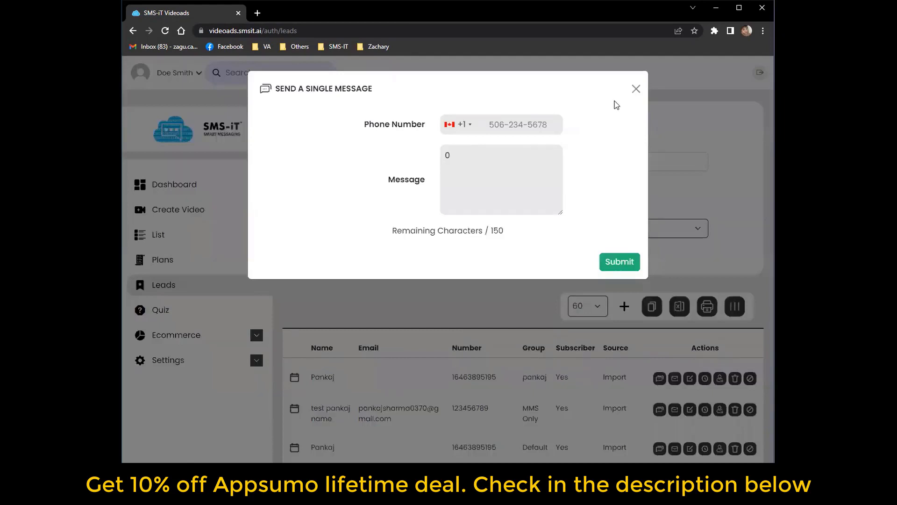
{"action": "left_click", "coordinate": [634, 90]}
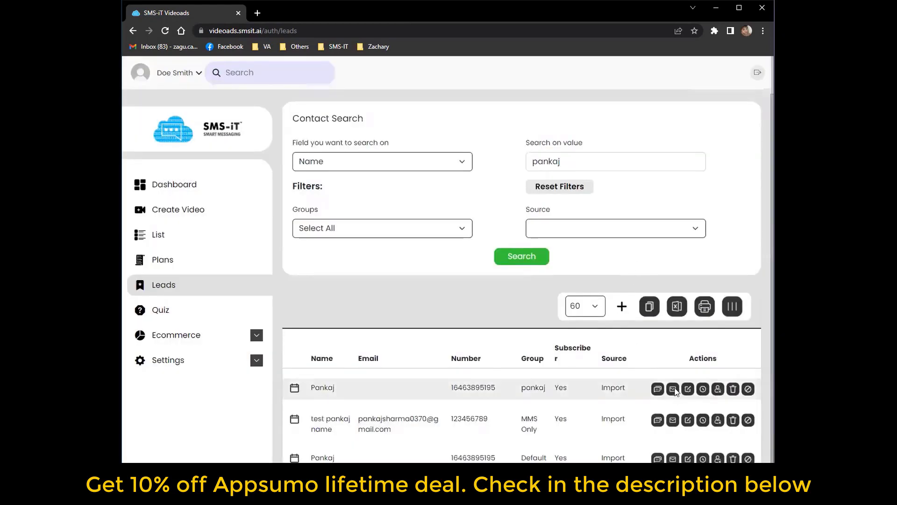
{"action": "left_click", "coordinate": [674, 389]}
{"action": "left_click", "coordinate": [633, 85]}
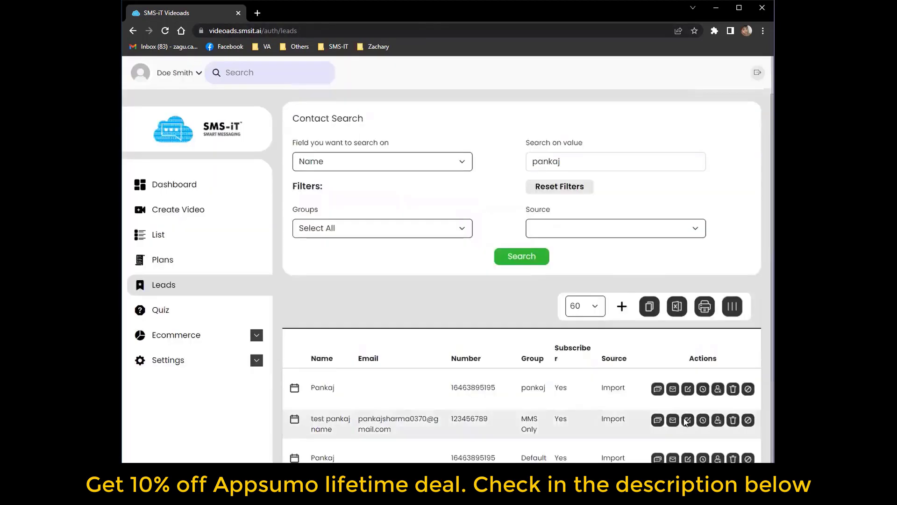
{"action": "left_click", "coordinate": [702, 389]}
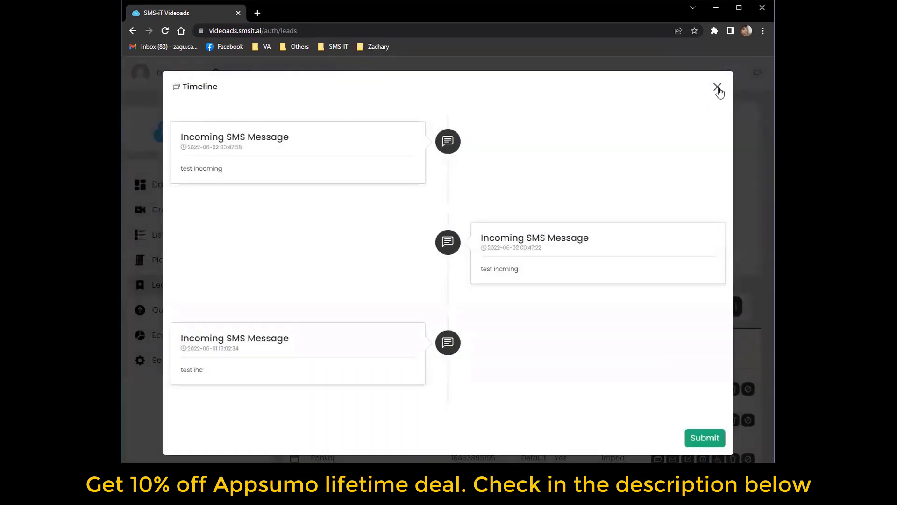
{"action": "left_click", "coordinate": [717, 87]}
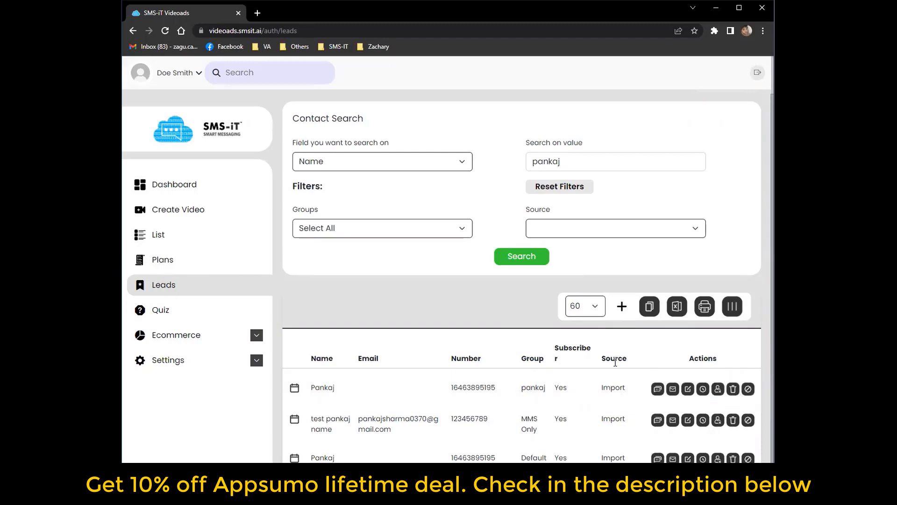
{"action": "scroll", "coordinate": [615, 362], "scroll_direction": "down", "scroll_amount": 1}
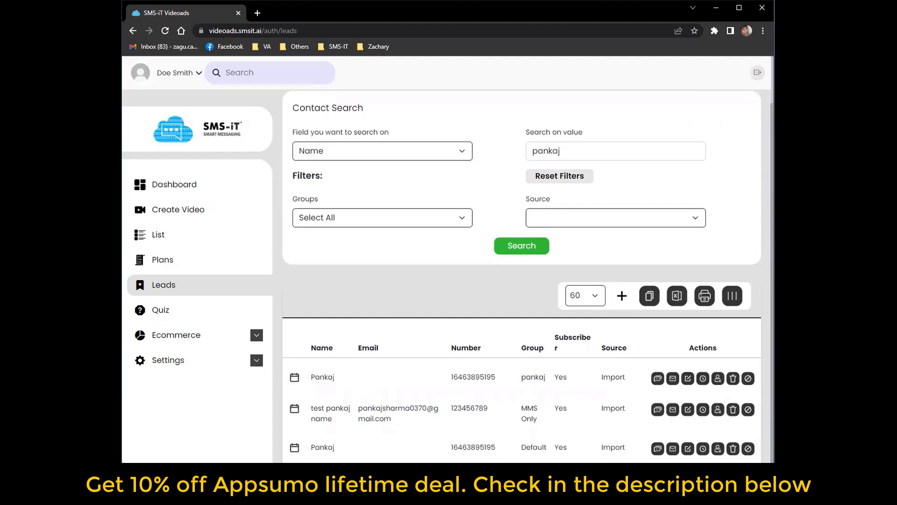
{"action": "scroll", "coordinate": [141, 292], "scroll_direction": "up", "scroll_amount": 1}
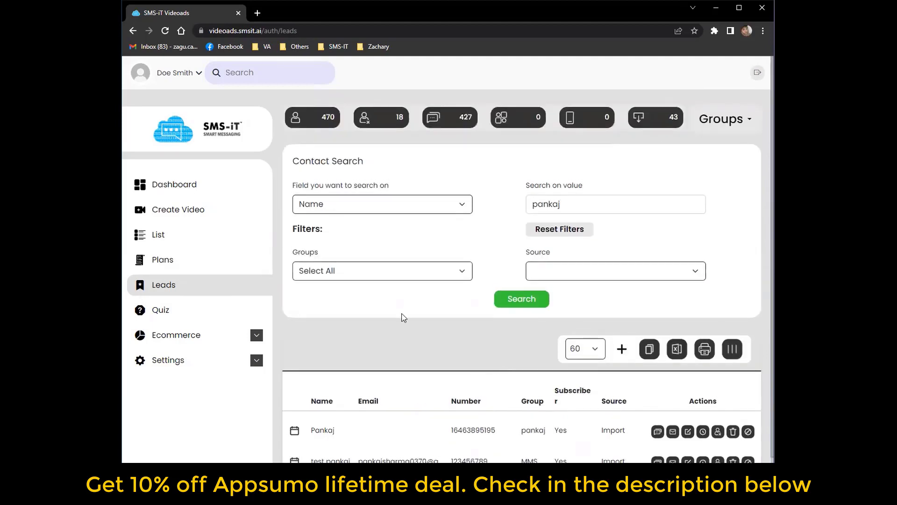
{"action": "scroll", "coordinate": [403, 318], "scroll_direction": "down", "scroll_amount": 1}
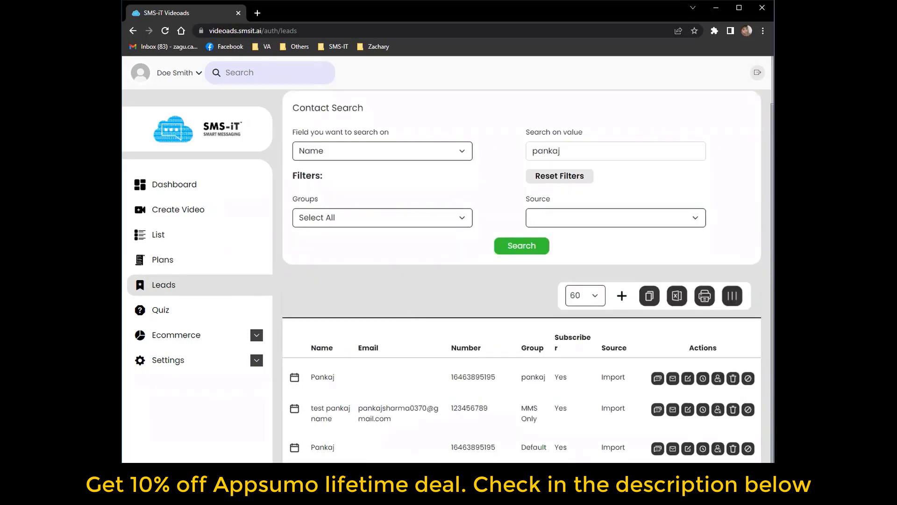